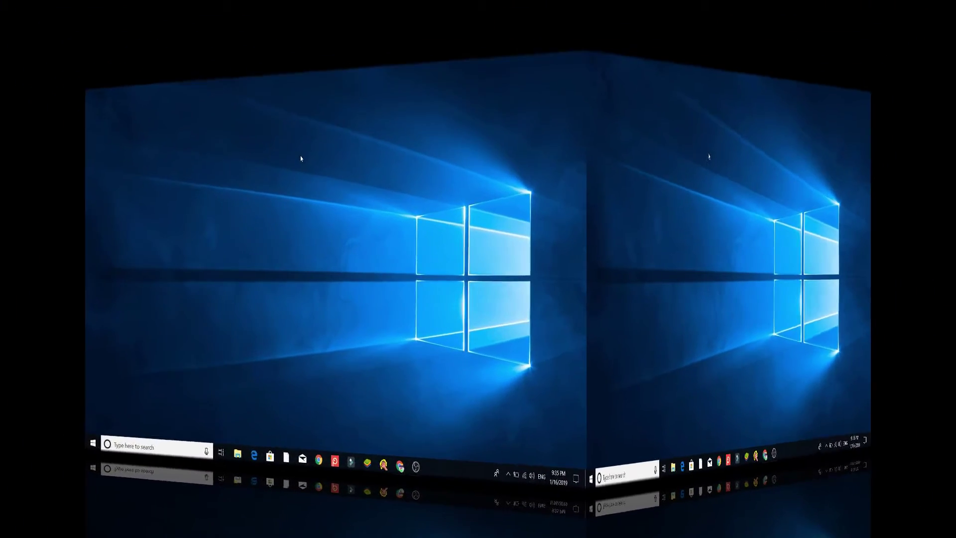
Step: Open AMD Radeon Settings from the desktop and go to the Global Settings for gaming graphics
right_click(411, 116)
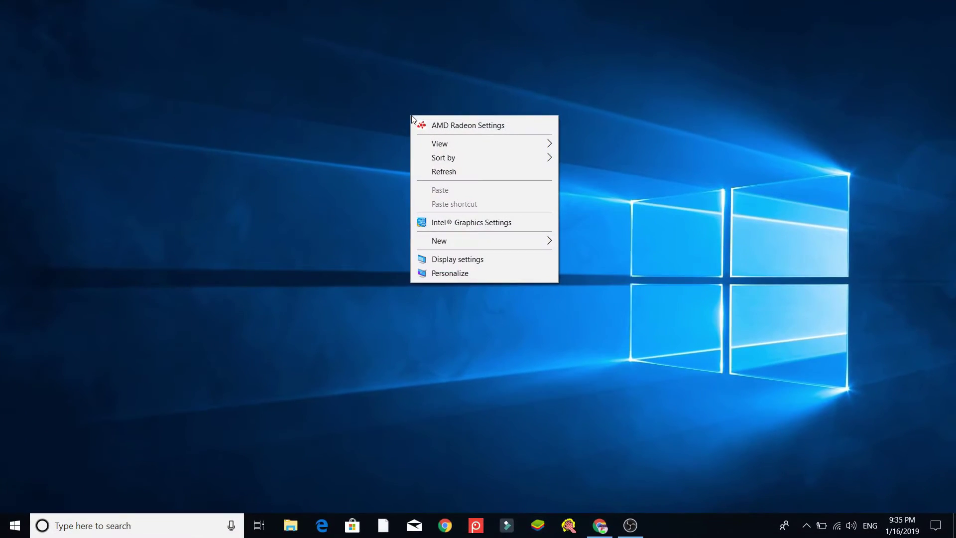
click(482, 127)
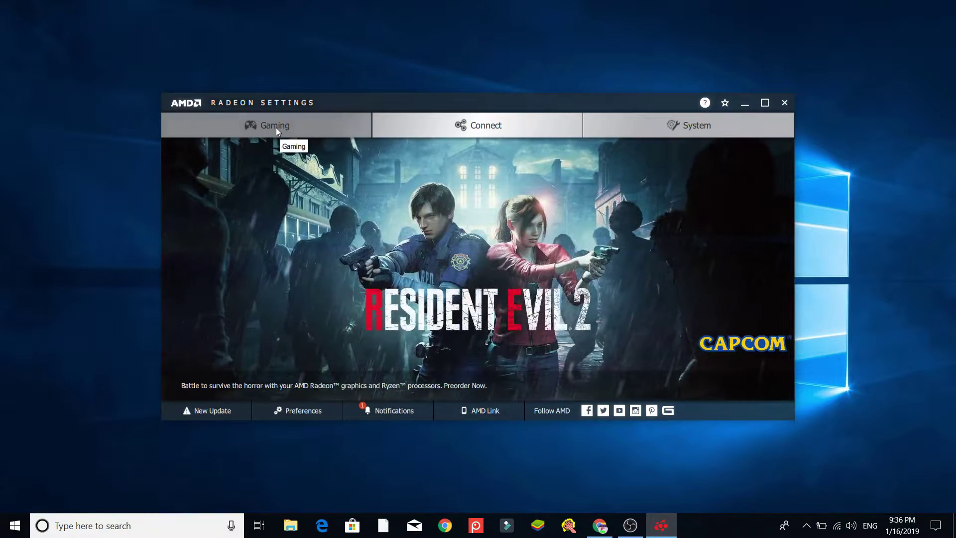
click(276, 128)
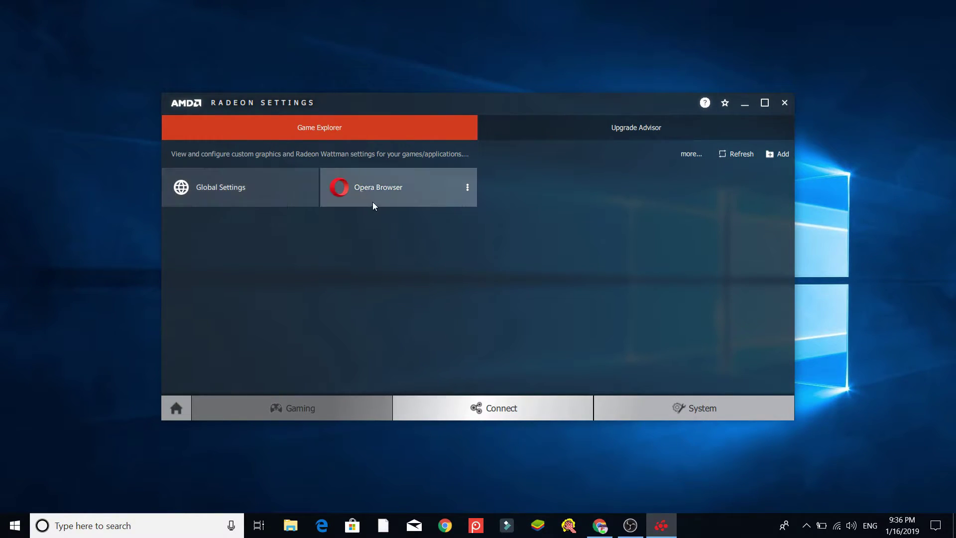
click(222, 187)
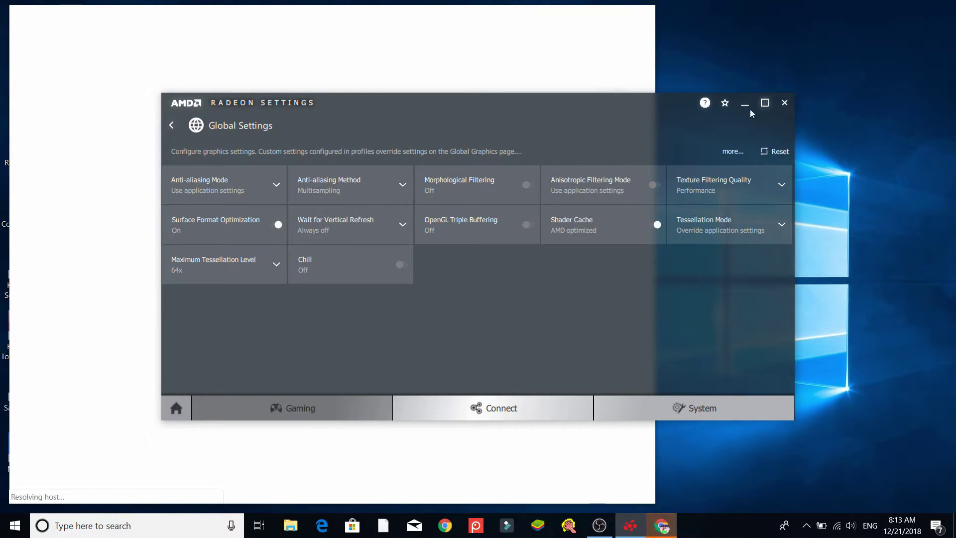
Step: Reset the global graphics settings to their defaults and confirm the reset
click(781, 153)
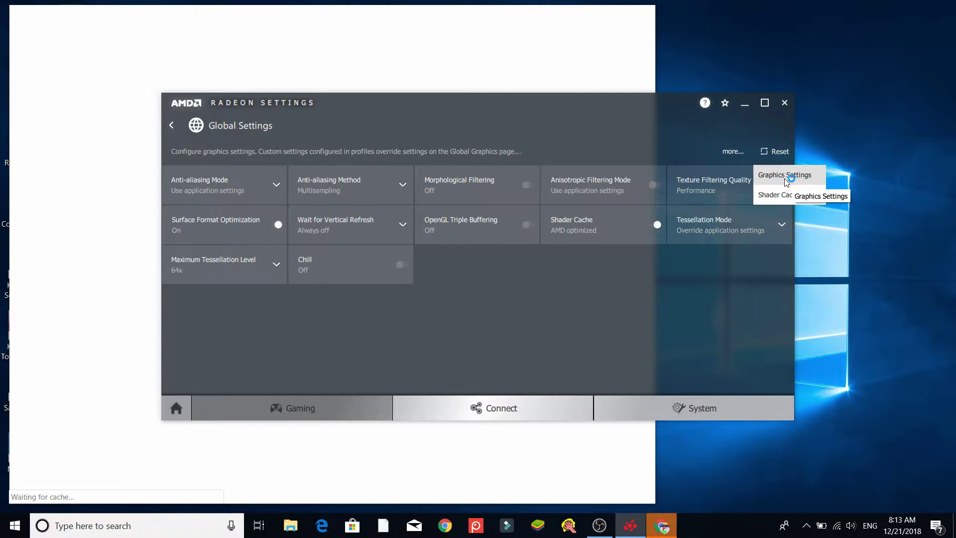
click(784, 178)
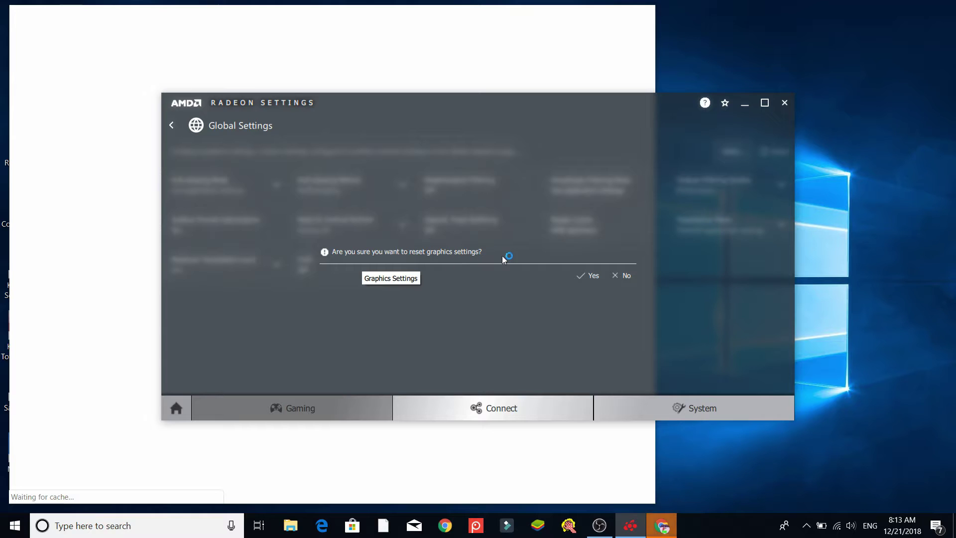
click(595, 276)
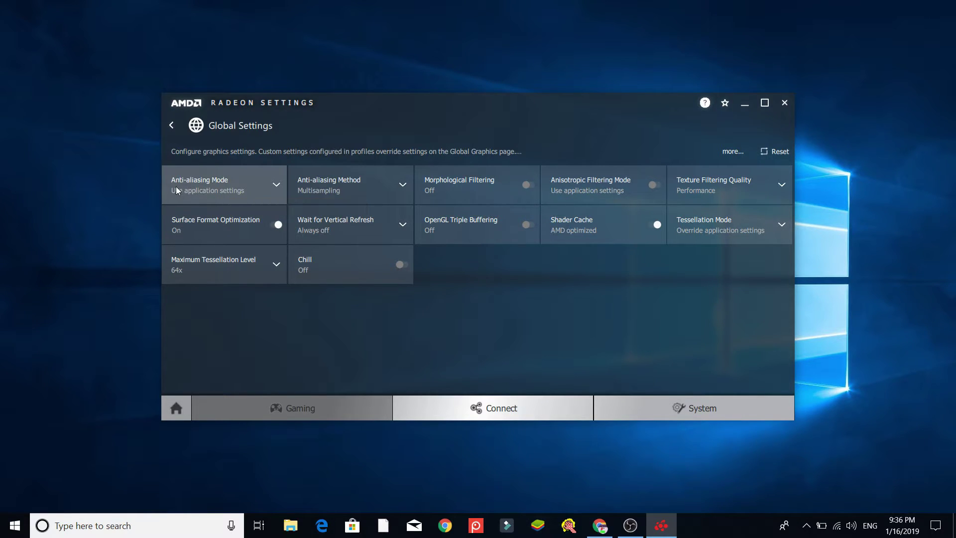
Step: Set Anti-aliasing Mode to Use application settings and Anti-aliasing Method to Multisampling
click(274, 185)
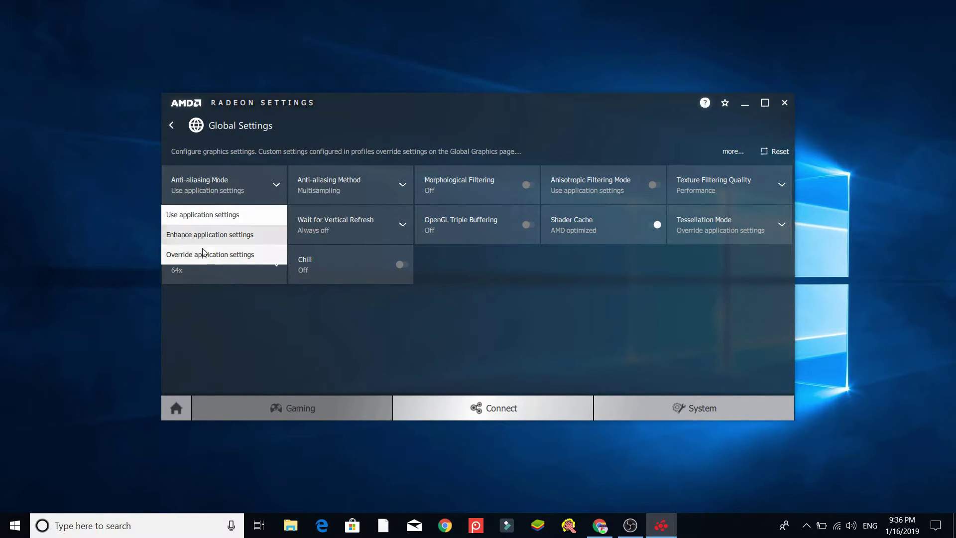
click(199, 218)
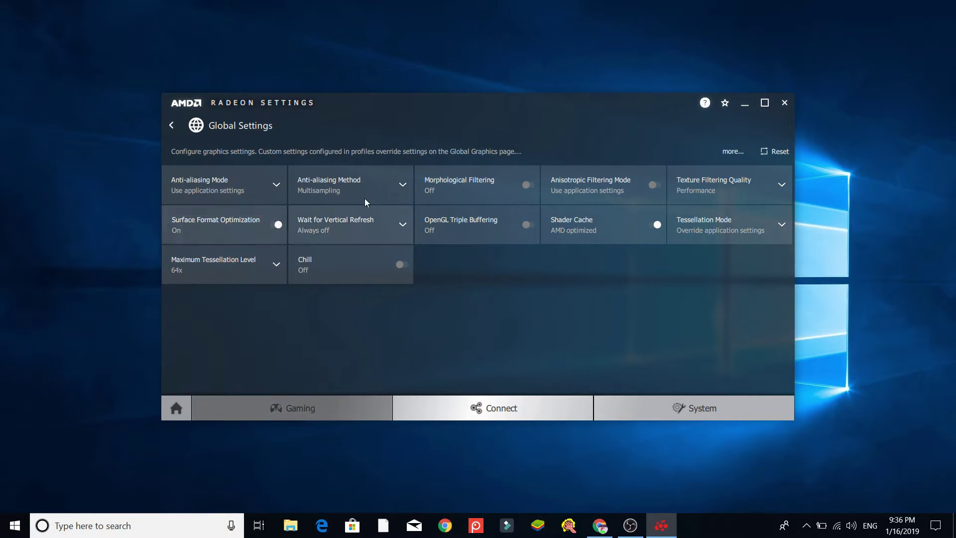
click(372, 187)
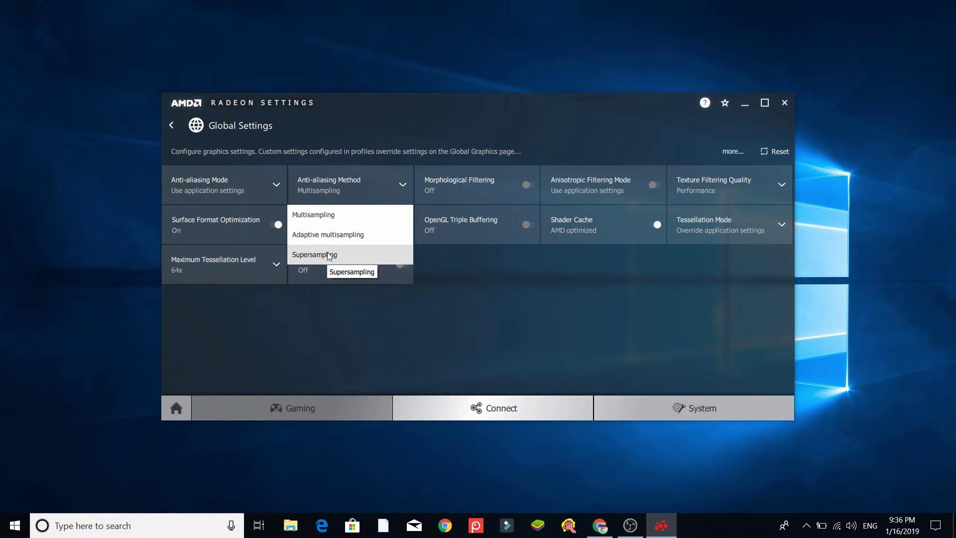
click(323, 215)
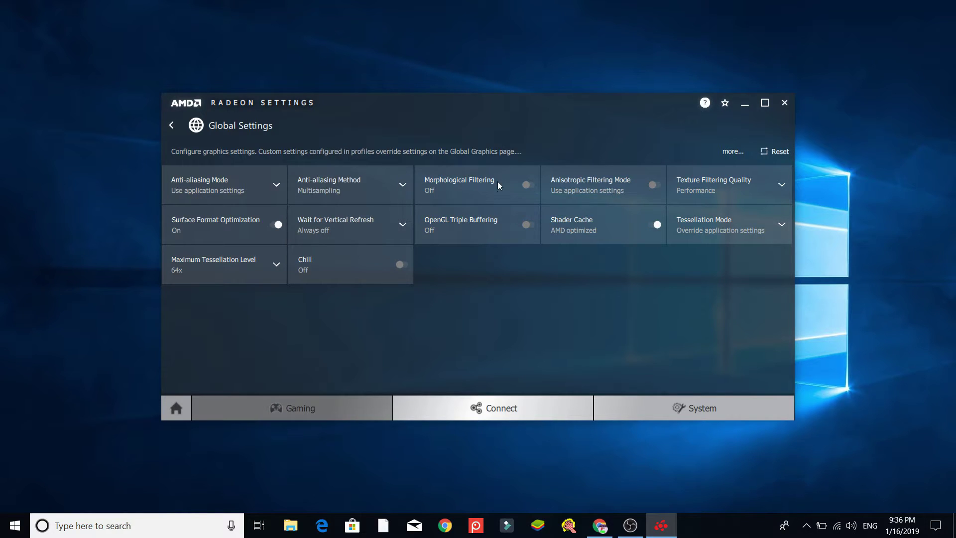
Step: Try the Morphological Filtering and Anisotropic Filtering Mode switches, returning them to Off and Use application settings
click(473, 184)
click(473, 184)
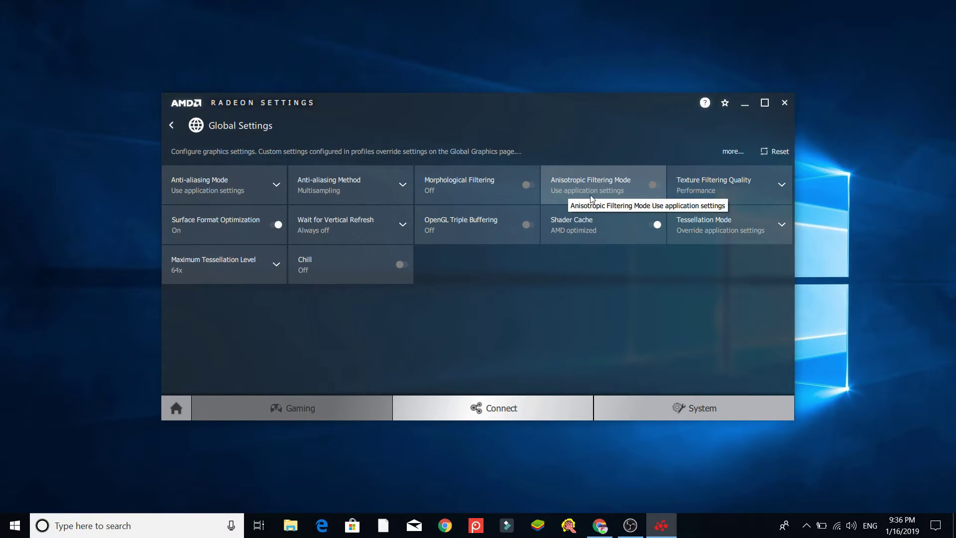
click(653, 182)
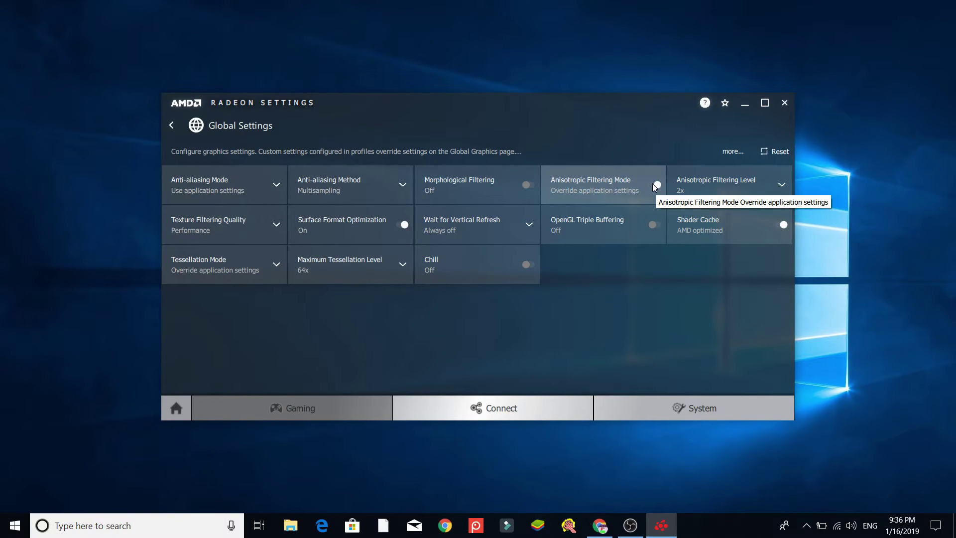
click(653, 184)
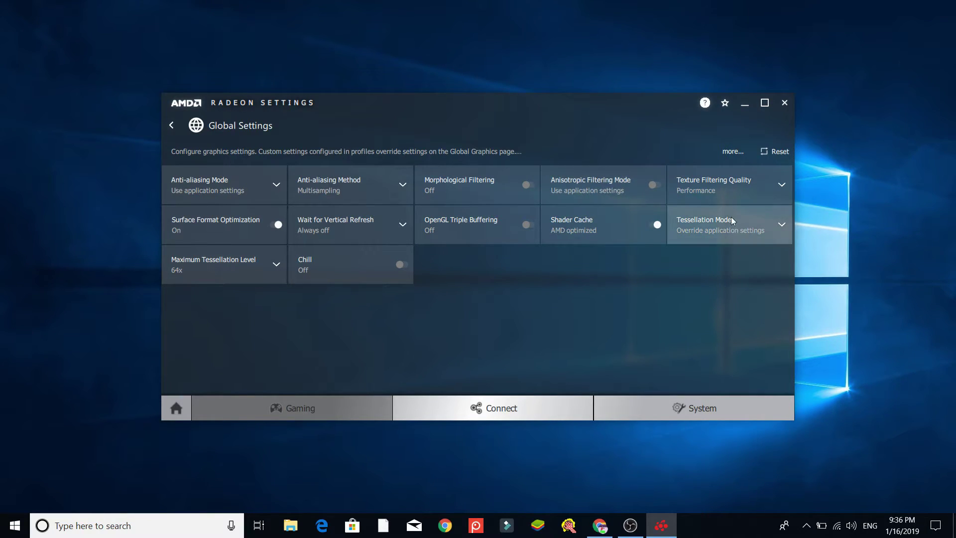
Step: Set Texture Filtering Quality to Performance and leave Surface Format Optimization switched on
click(699, 189)
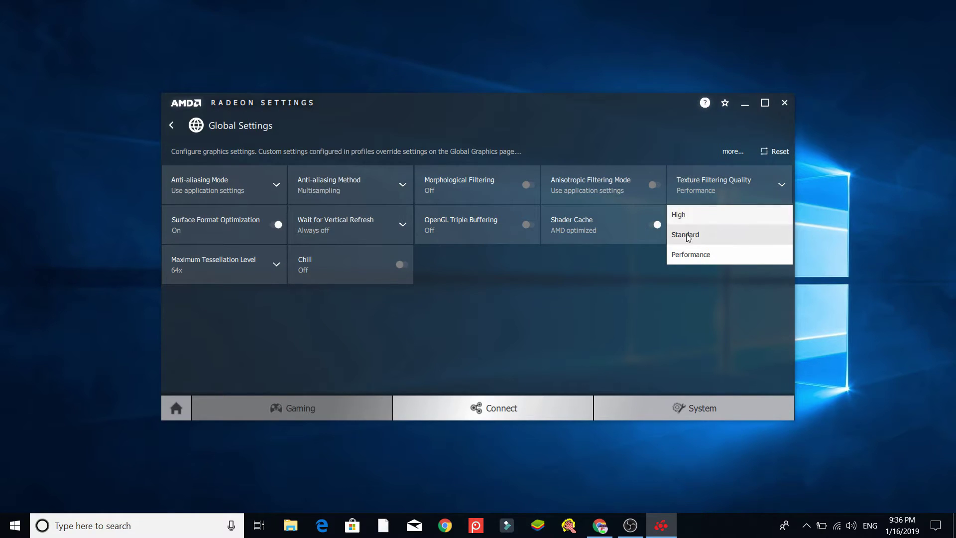
click(686, 256)
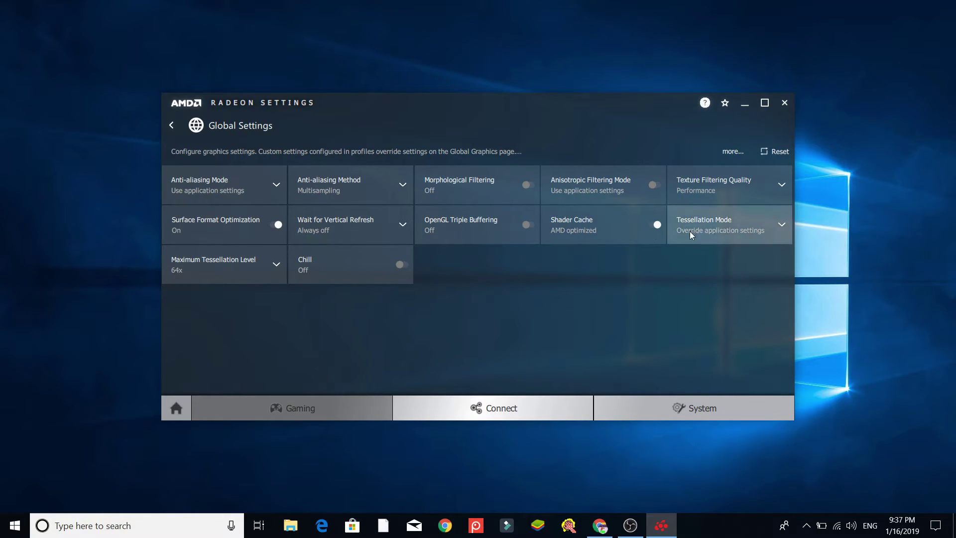
click(255, 223)
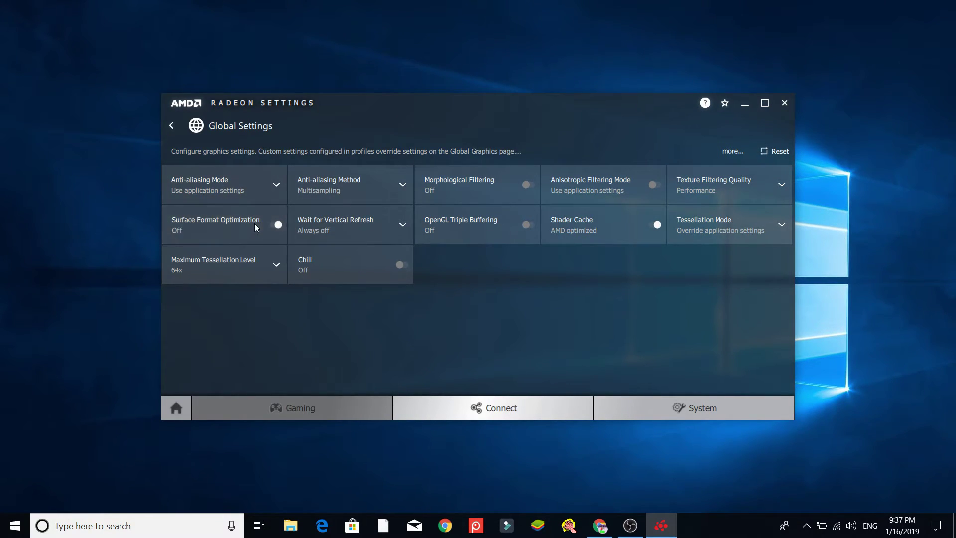
click(282, 223)
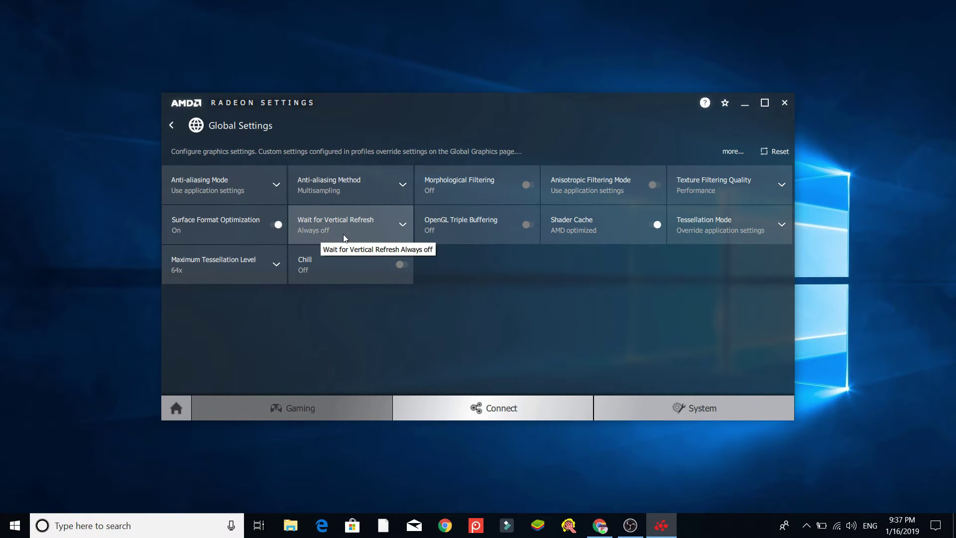
Step: Set Wait for Vertical Refresh to Always off and leave OpenGL Triple Buffering switched off
click(402, 227)
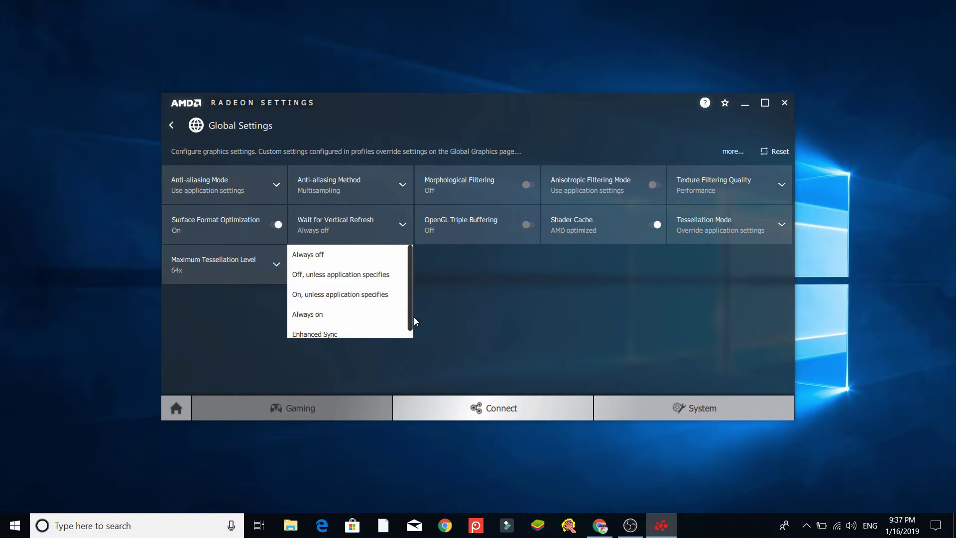
click(316, 257)
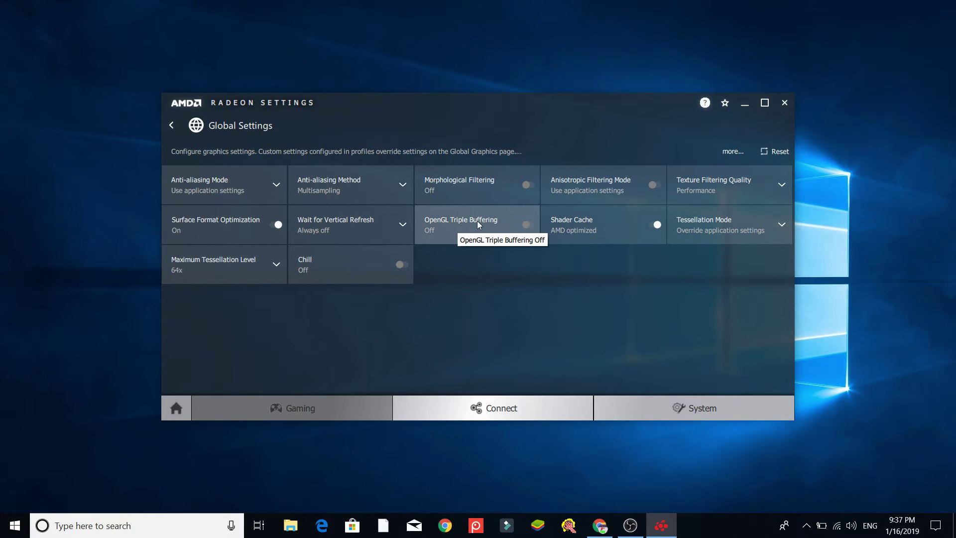
click(504, 230)
click(504, 230)
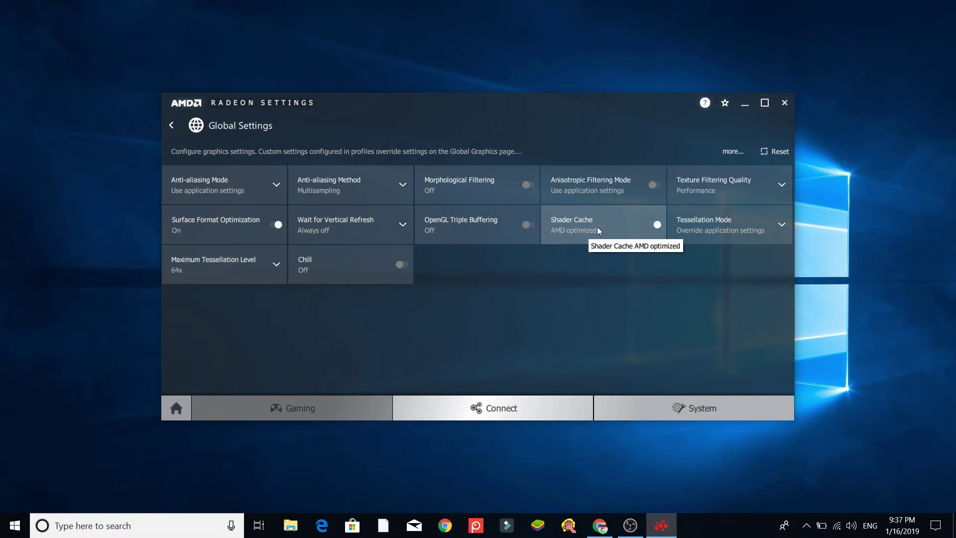
Step: Set Shader Cache to AMD optimized and Tessellation Mode to Override application settings
click(637, 226)
click(646, 230)
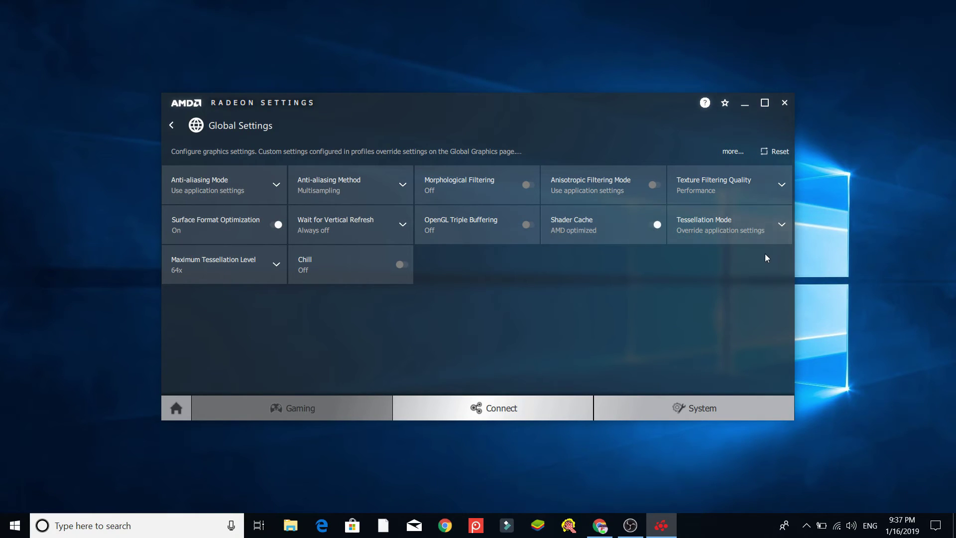
click(775, 228)
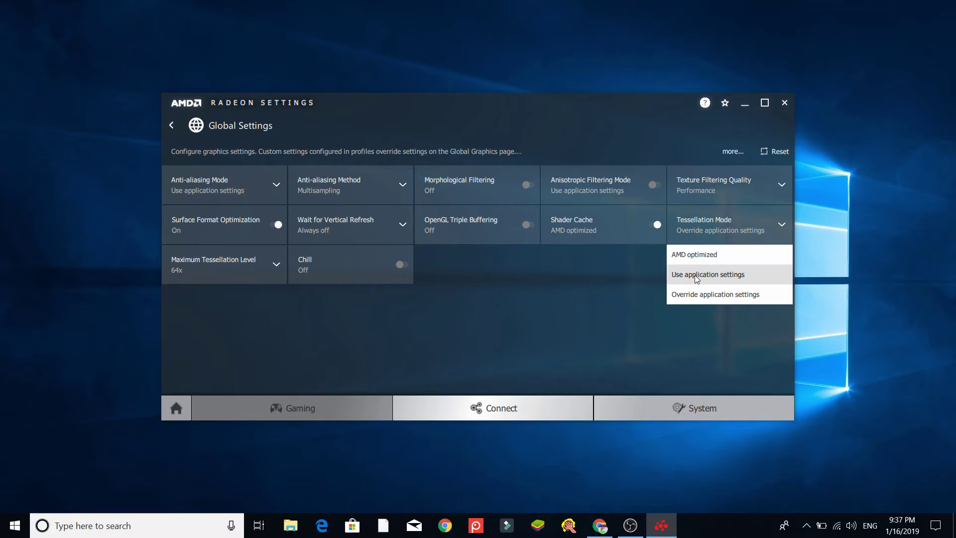
click(711, 299)
Step: Set the Maximum Tessellation Level to 64x
click(277, 264)
drag(282, 304, 287, 369)
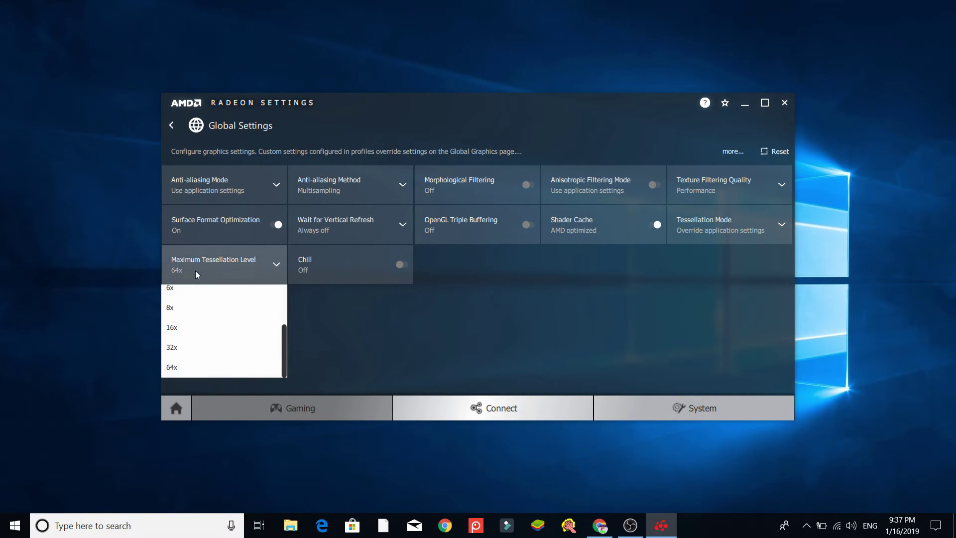
click(181, 365)
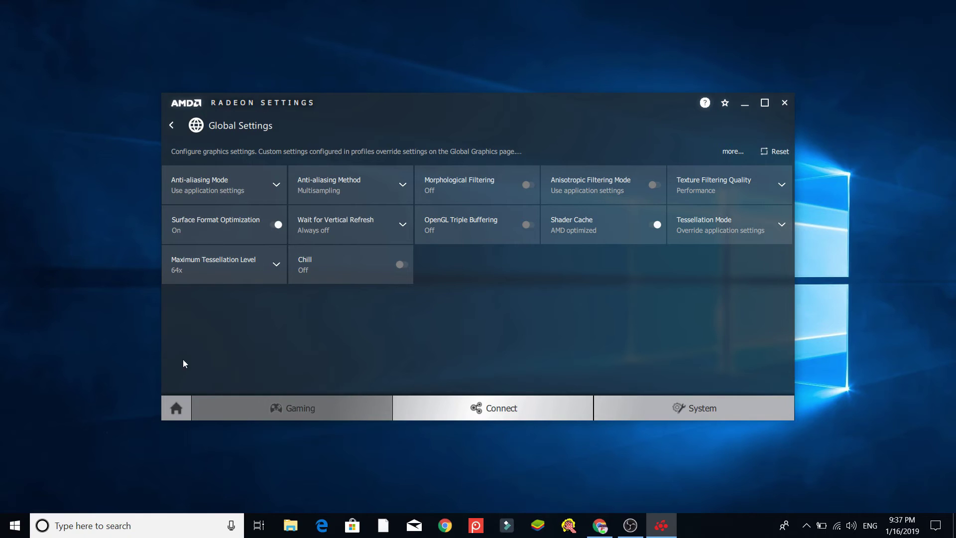
Step: Leave Chill switched off in the global graphics settings and close Radeon Settings
click(328, 261)
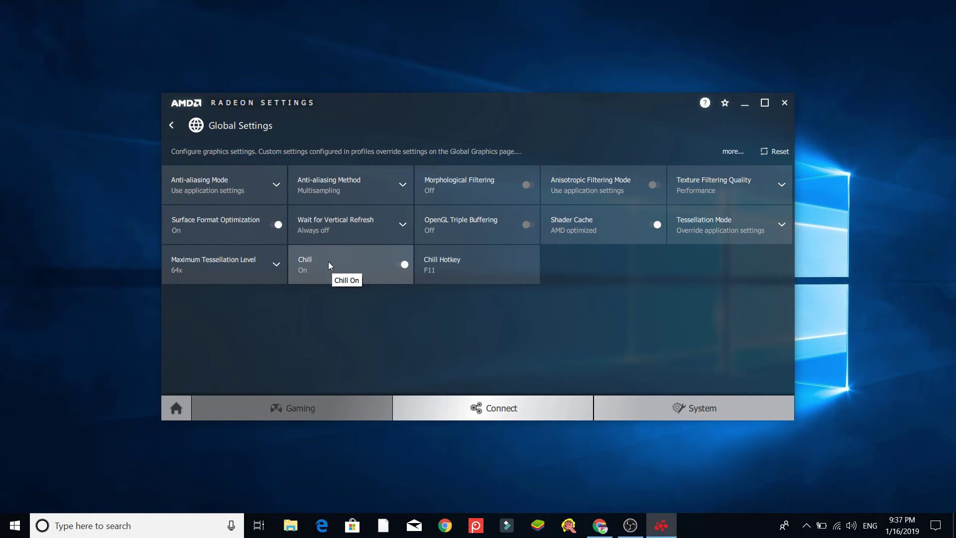
click(392, 258)
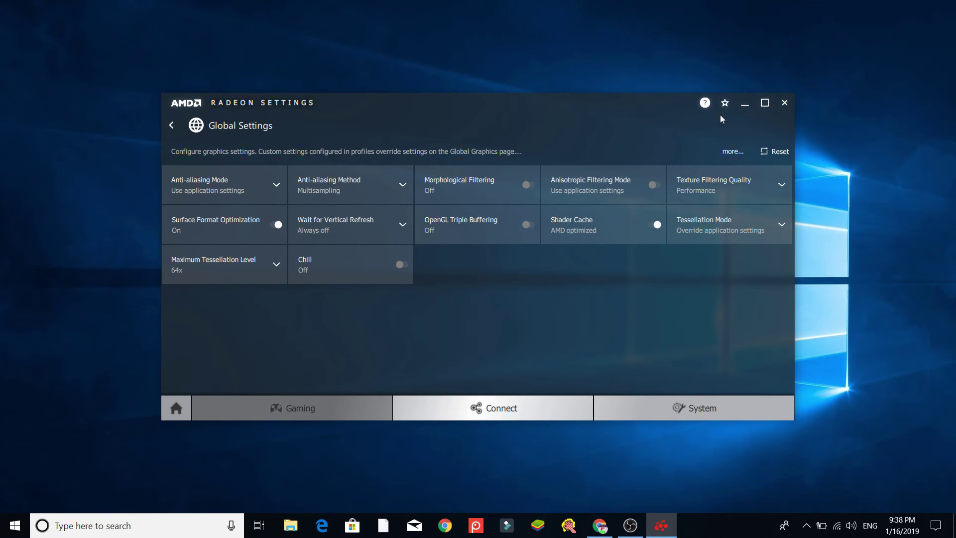
click(784, 104)
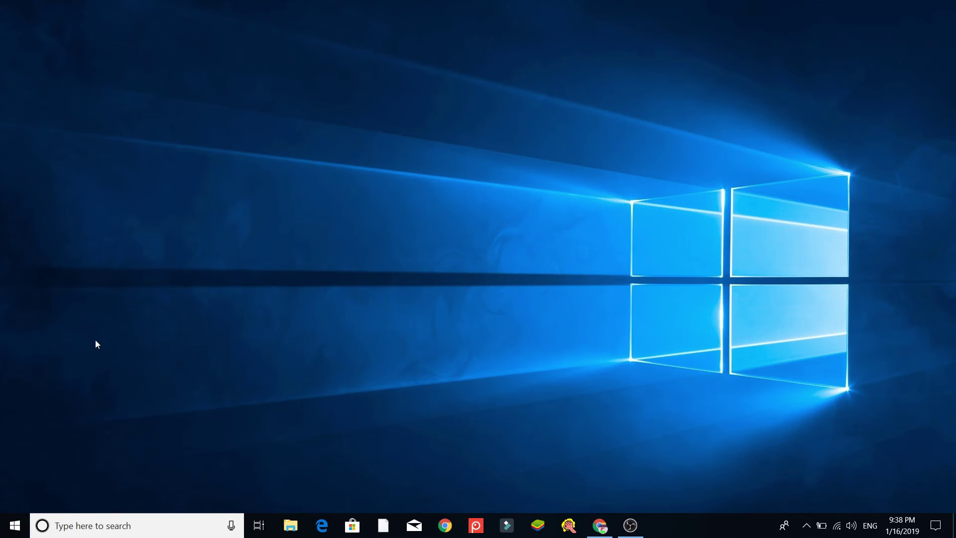
Step: View the Restart option among the PC's power options, and dismiss them without restarting
click(14, 526)
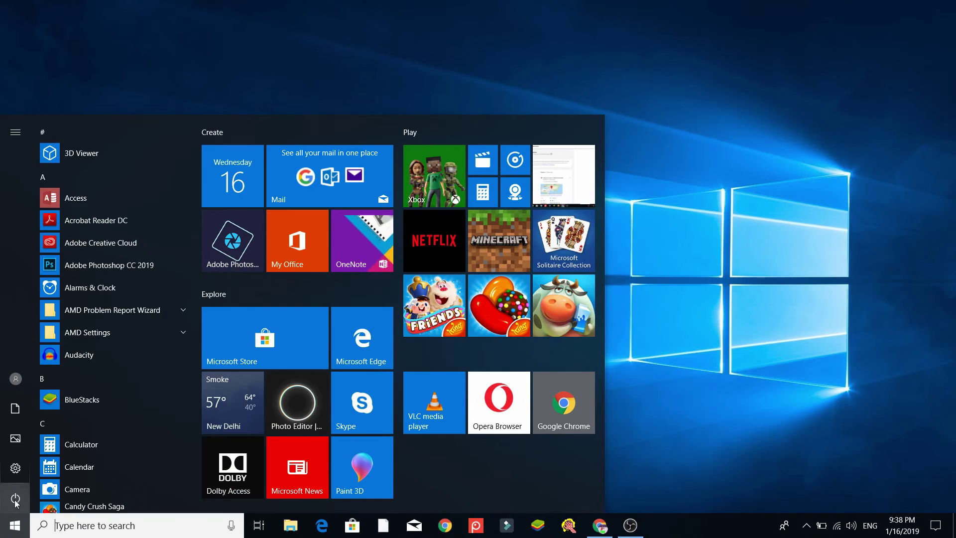
click(15, 499)
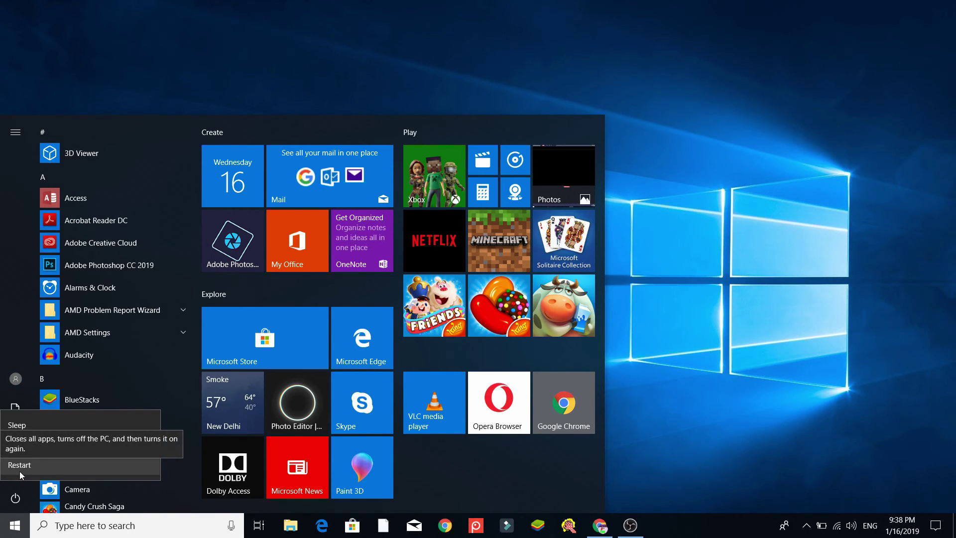
key(Escape)
click(688, 325)
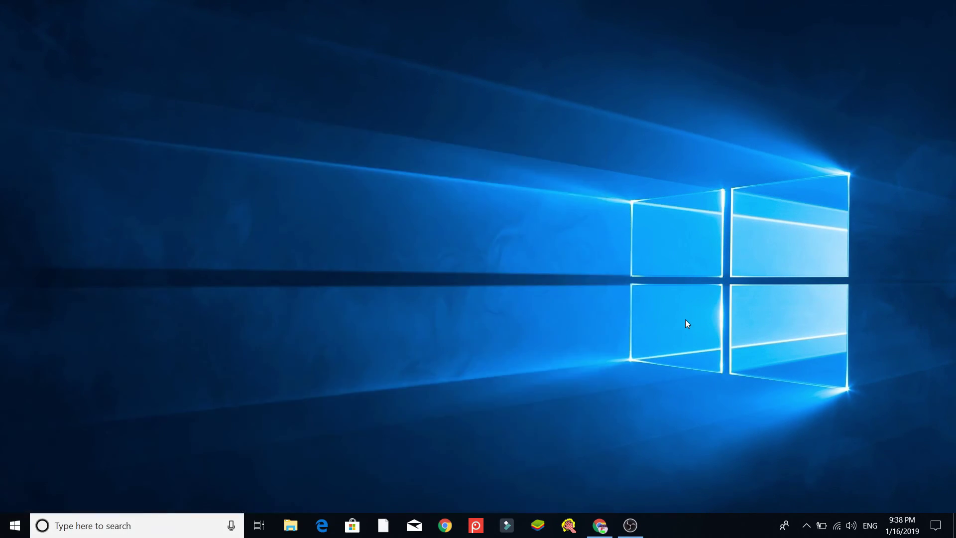